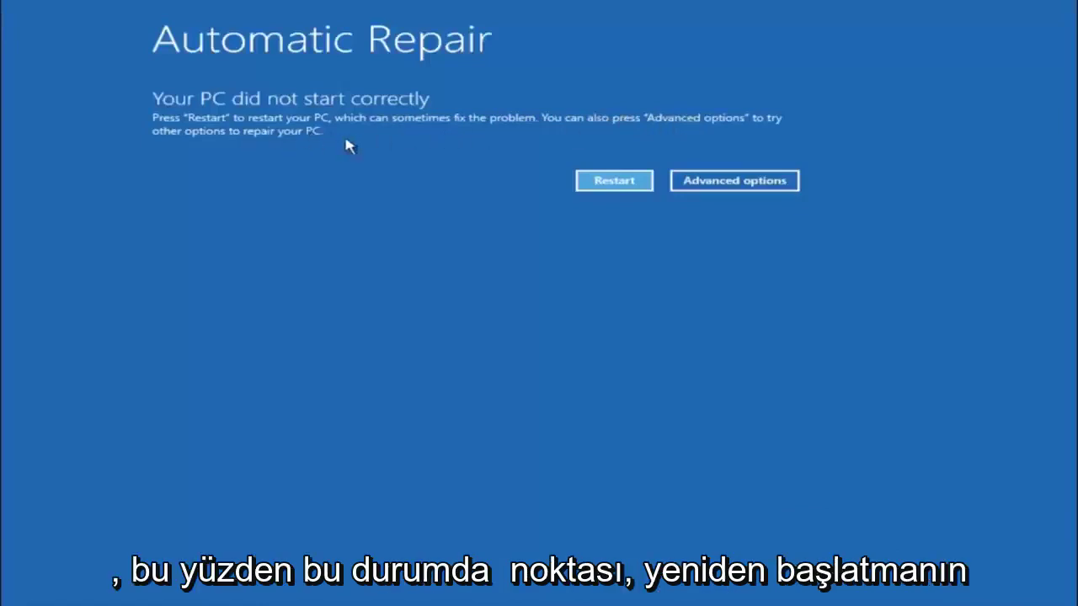
- Go through Advanced options, Troubleshoot and Advanced options to launch System Restore
click(732, 183)
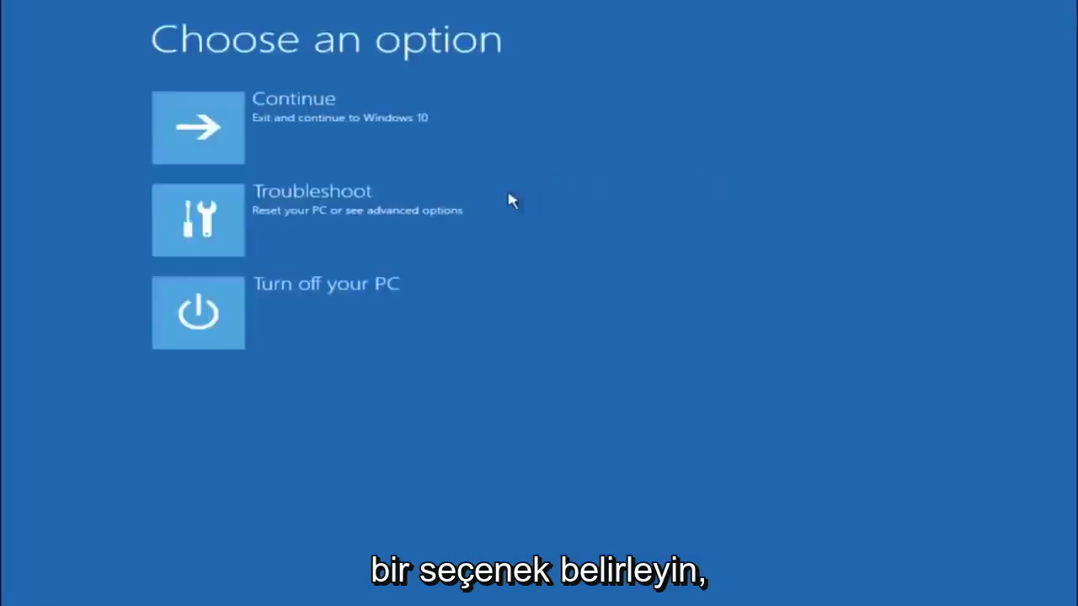
click(255, 210)
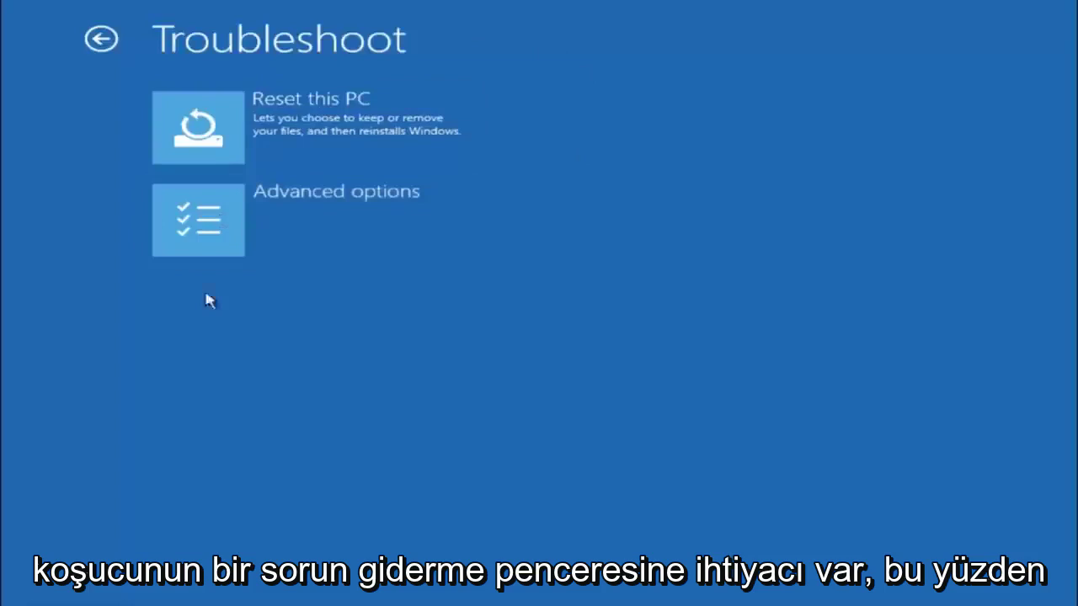
click(242, 228)
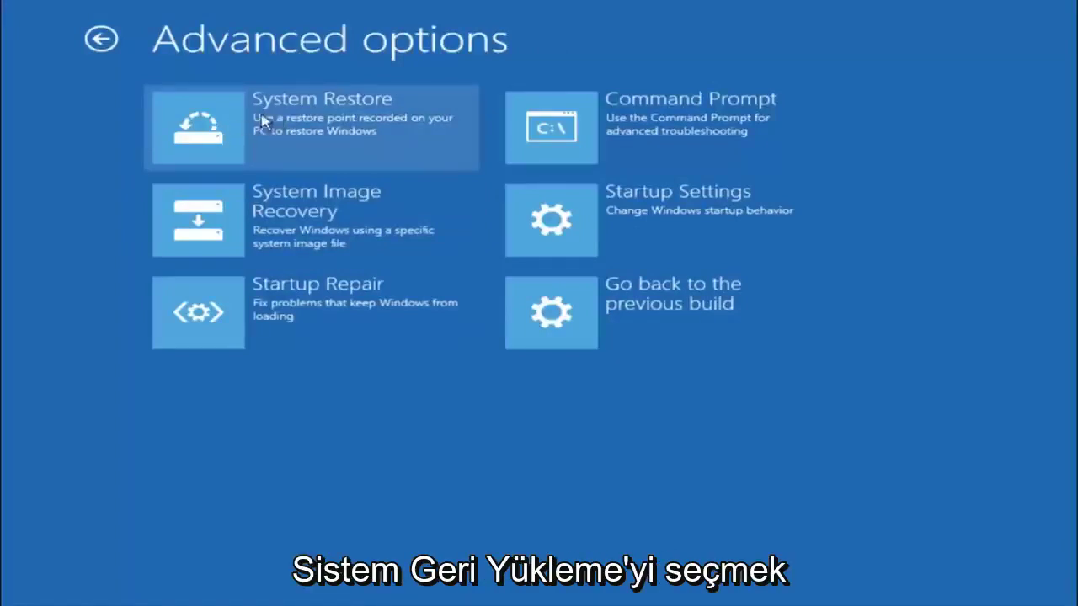
click(258, 122)
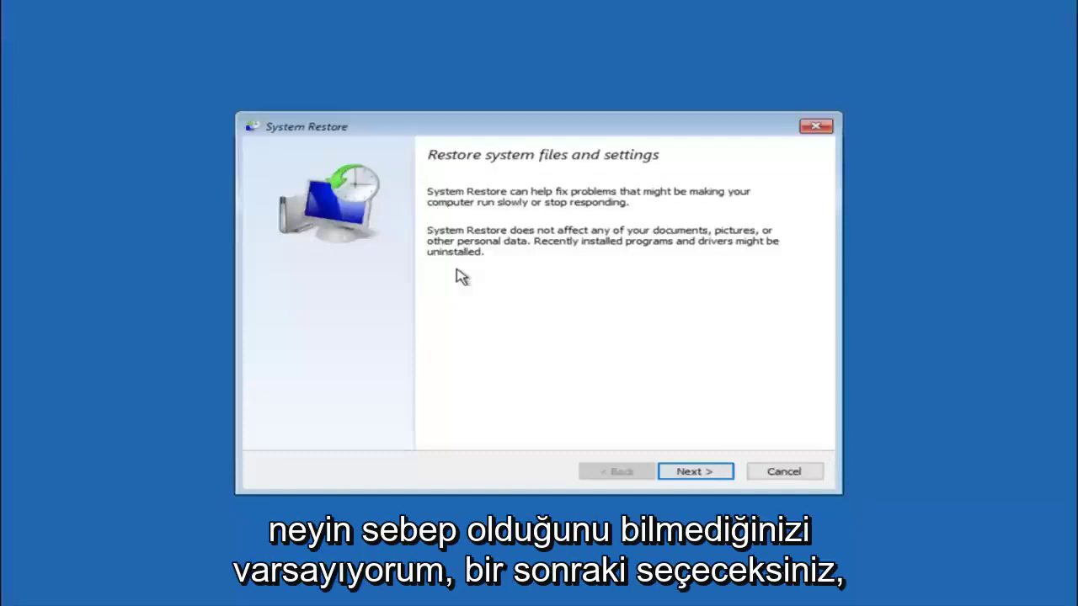
- Move past the System Restore intro and select the 10/5/2016 'before update' restore point
click(696, 474)
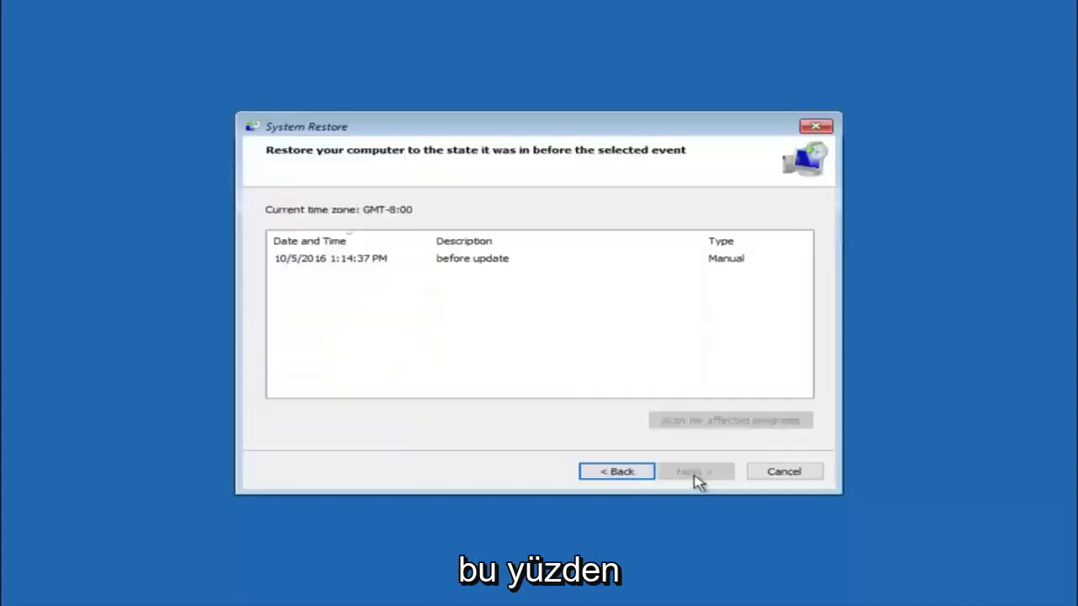
click(312, 263)
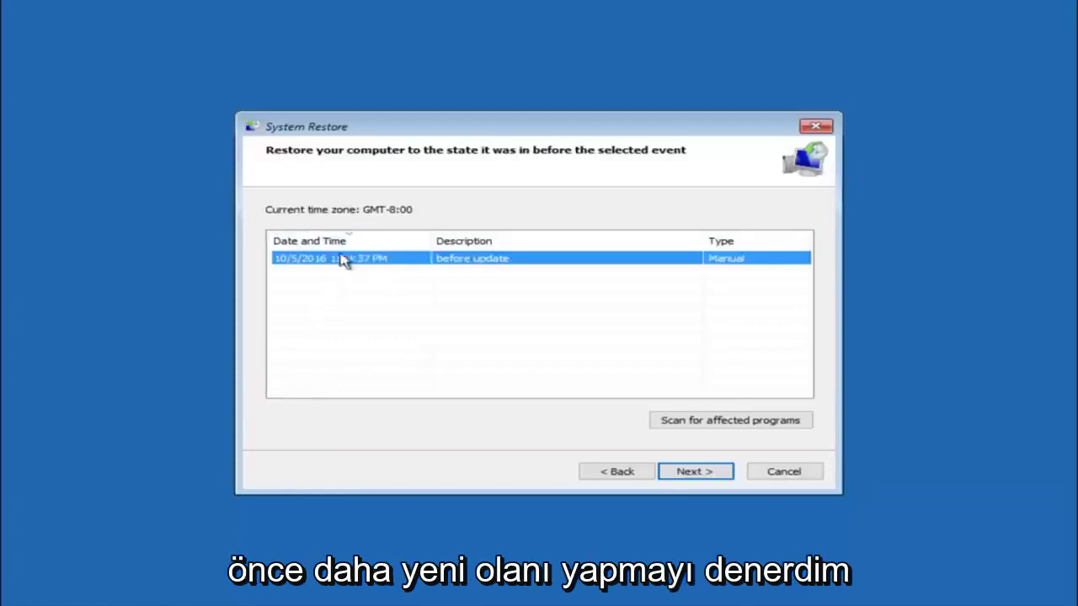
- Confirm the 'before update' restore point for Local Disk (C:) and accept the uninterruptible-restore warning
click(698, 471)
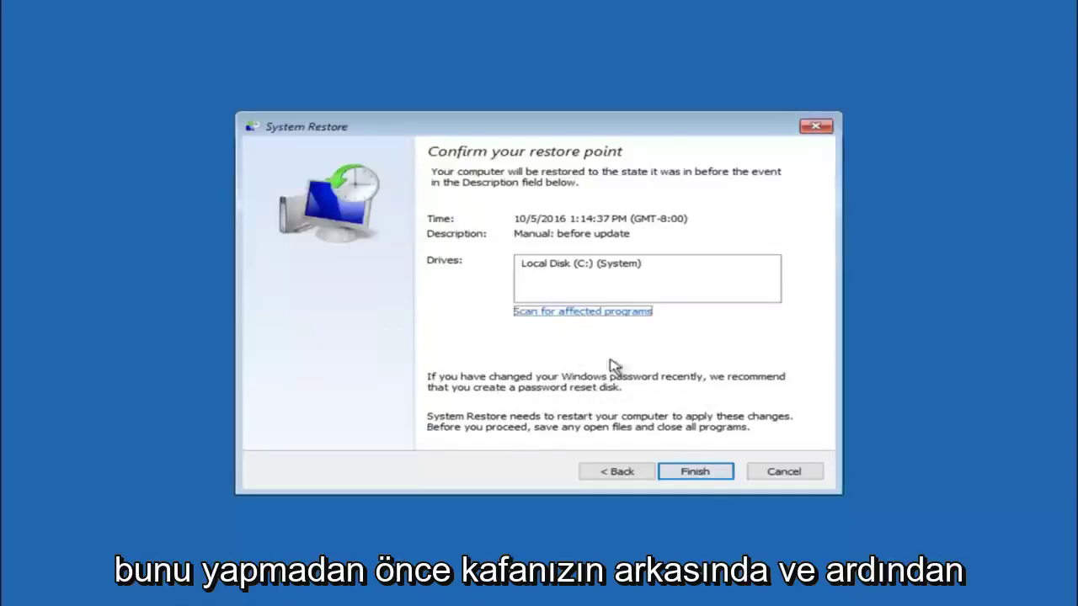
click(699, 476)
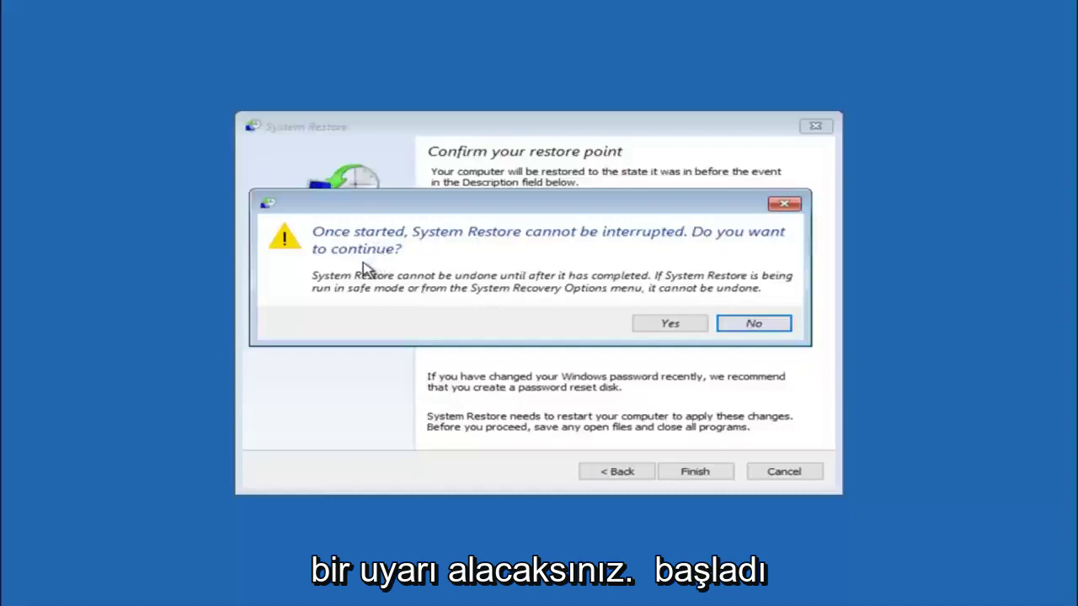
click(663, 328)
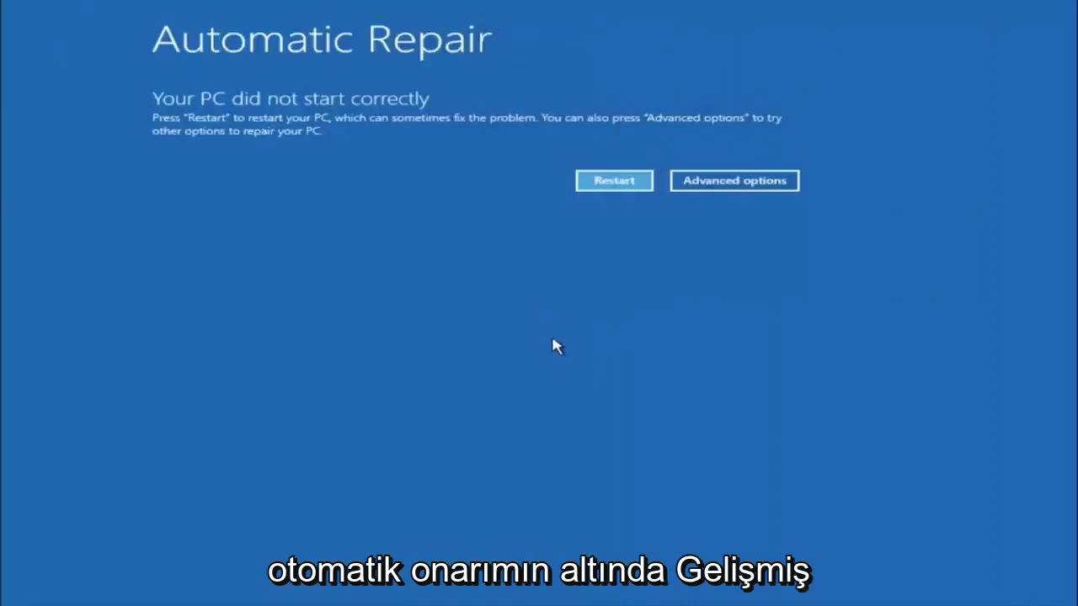
- Return through Advanced options and Troubleshoot to the Advanced options screen listing Startup Repair
click(716, 183)
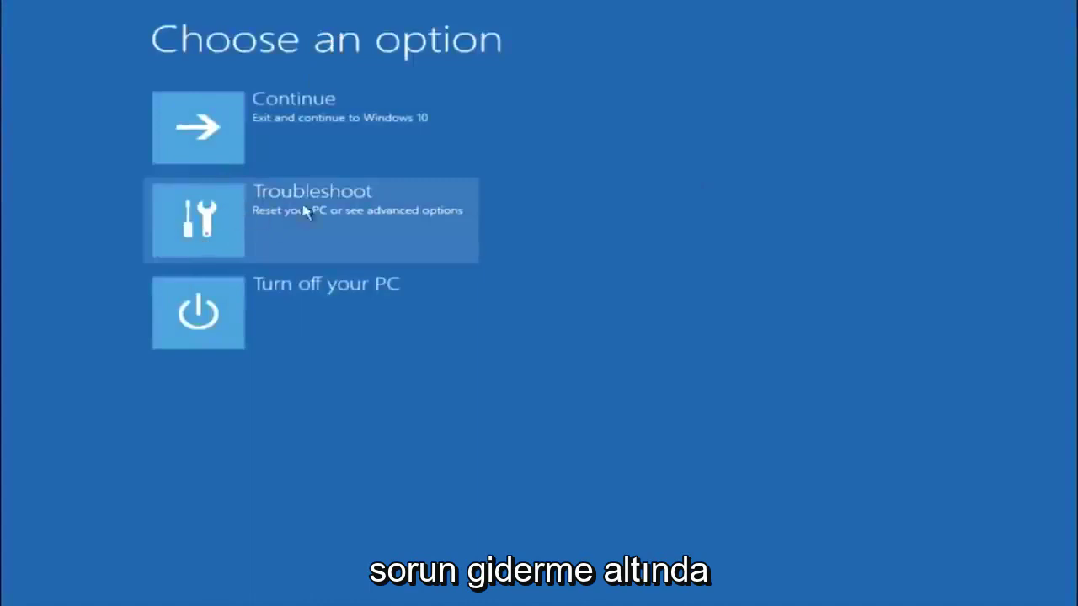
click(257, 227)
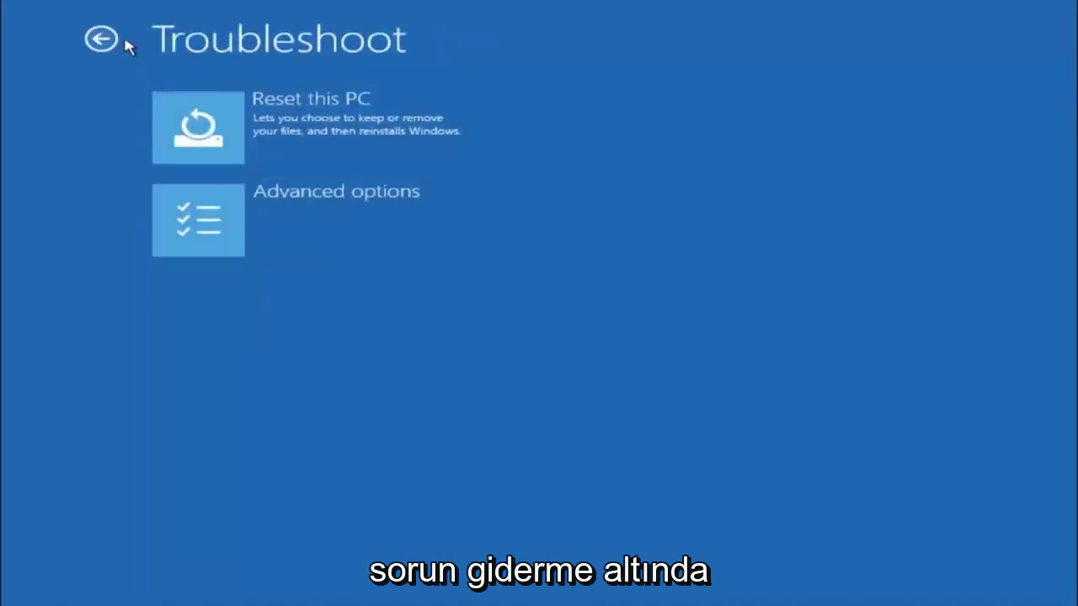
click(254, 220)
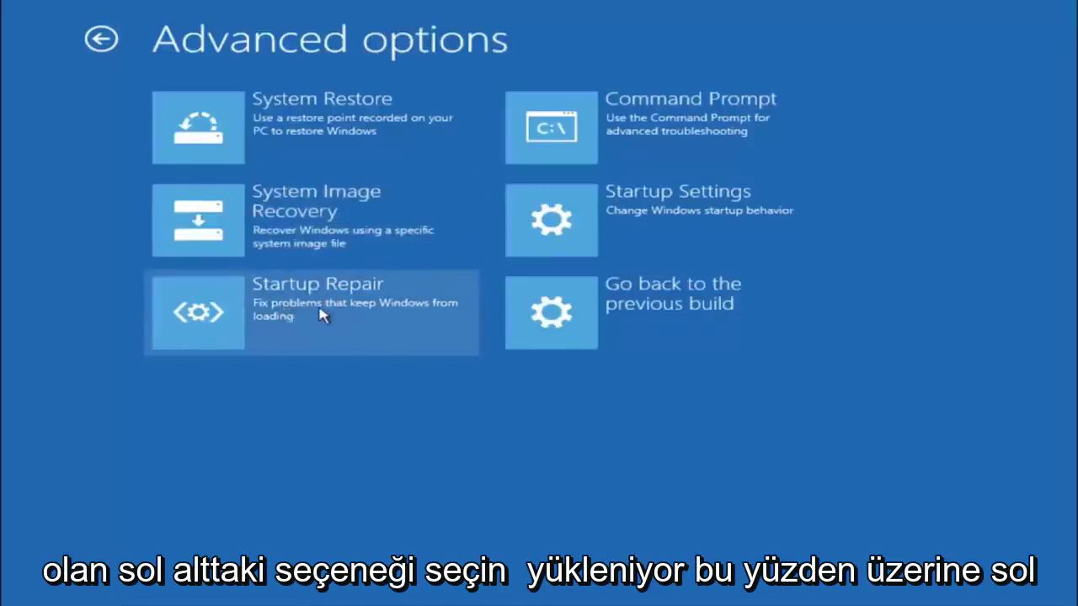
- Launch Startup Repair and let its diagnosis run back to Automatic Repair
click(208, 318)
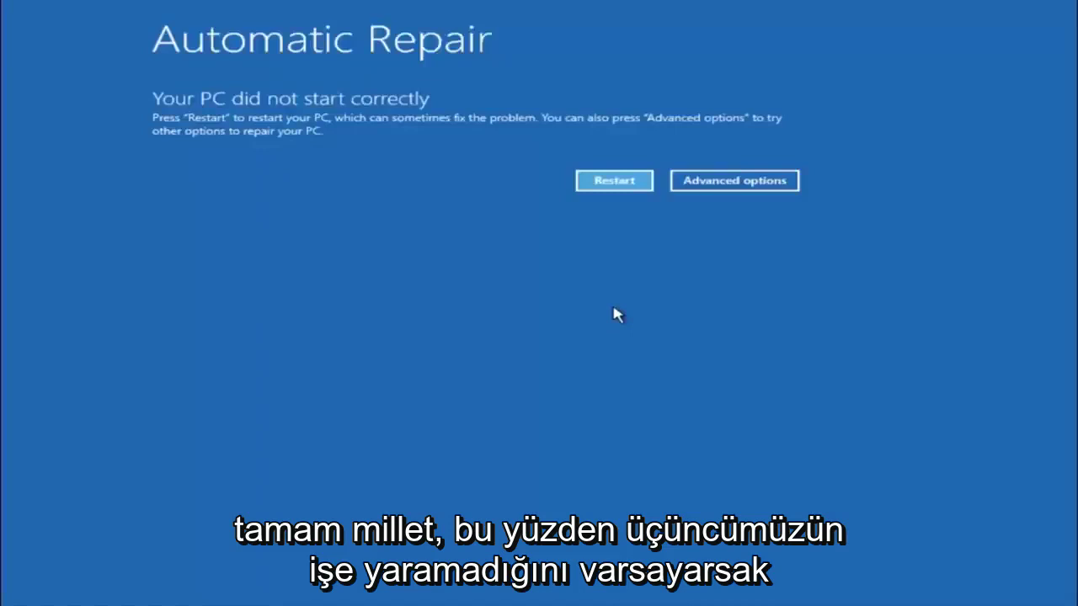
- Navigate Advanced options, Troubleshoot, Advanced options and open an administrator Command Prompt
click(583, 190)
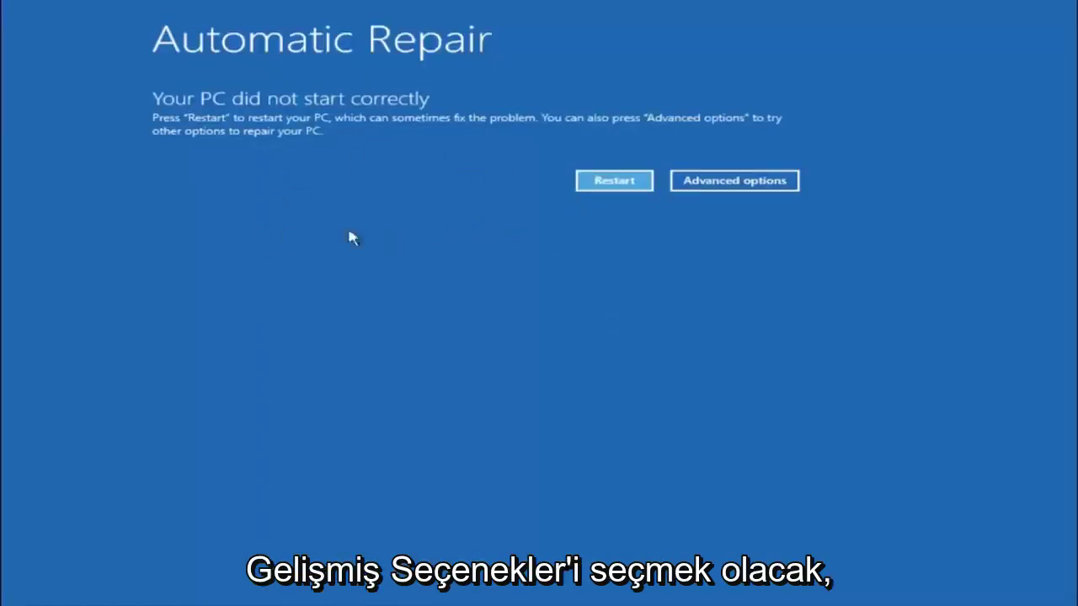
click(721, 181)
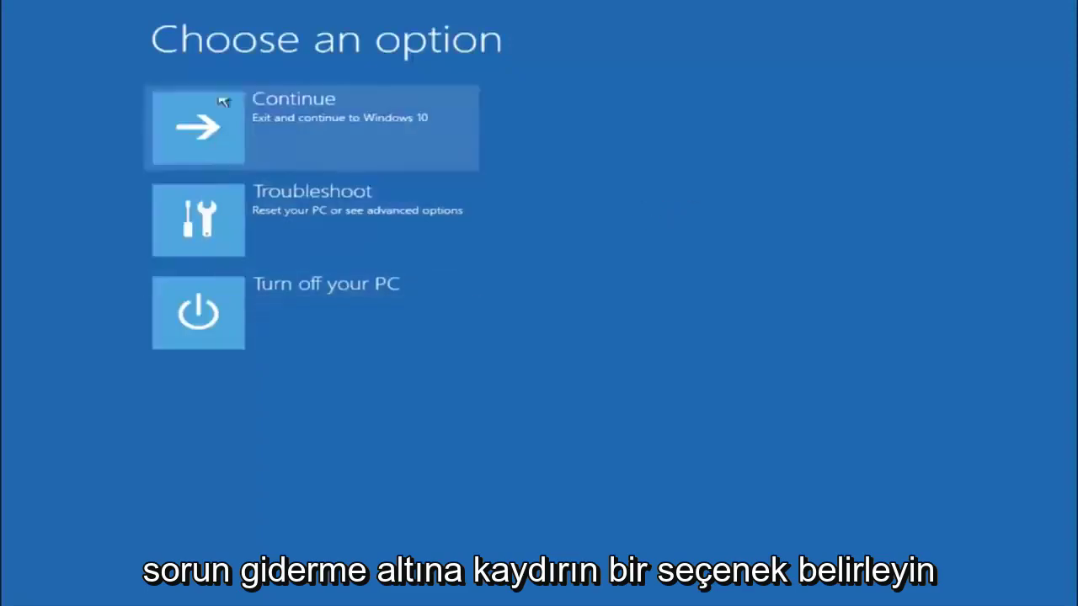
click(207, 229)
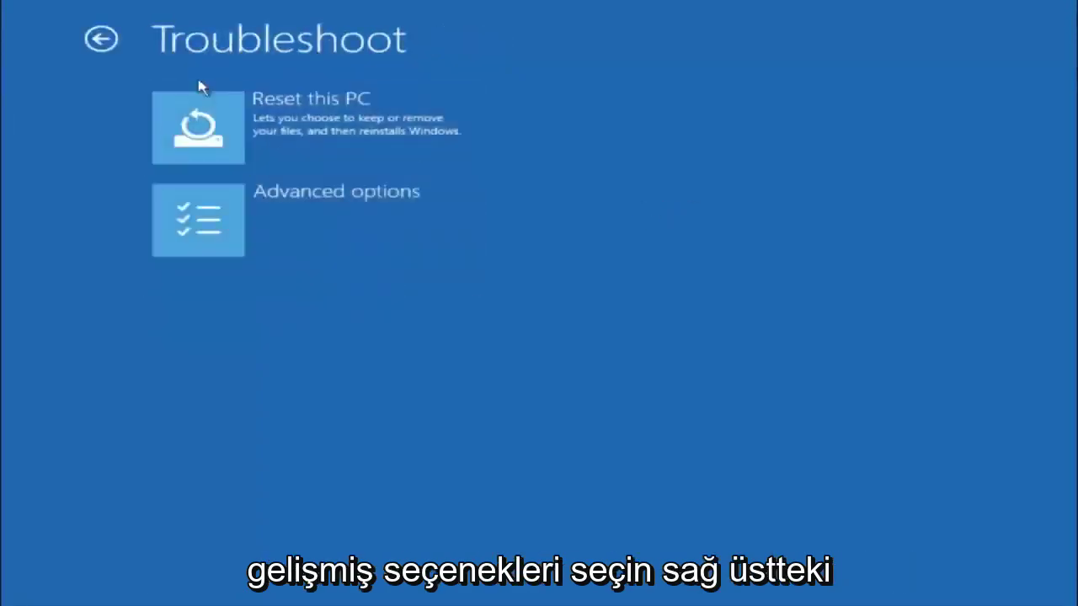
click(253, 214)
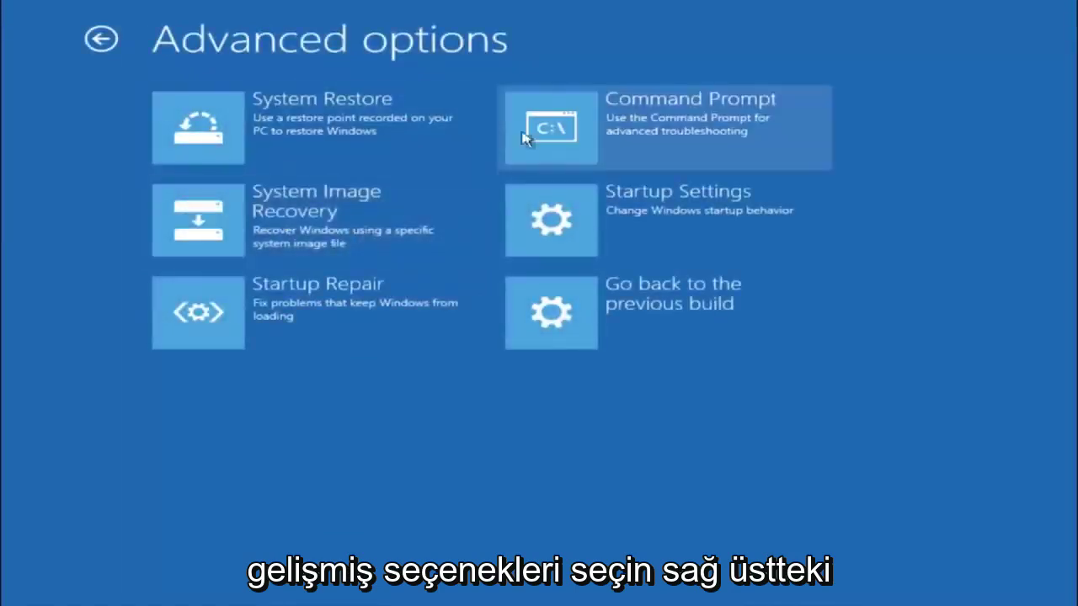
click(633, 137)
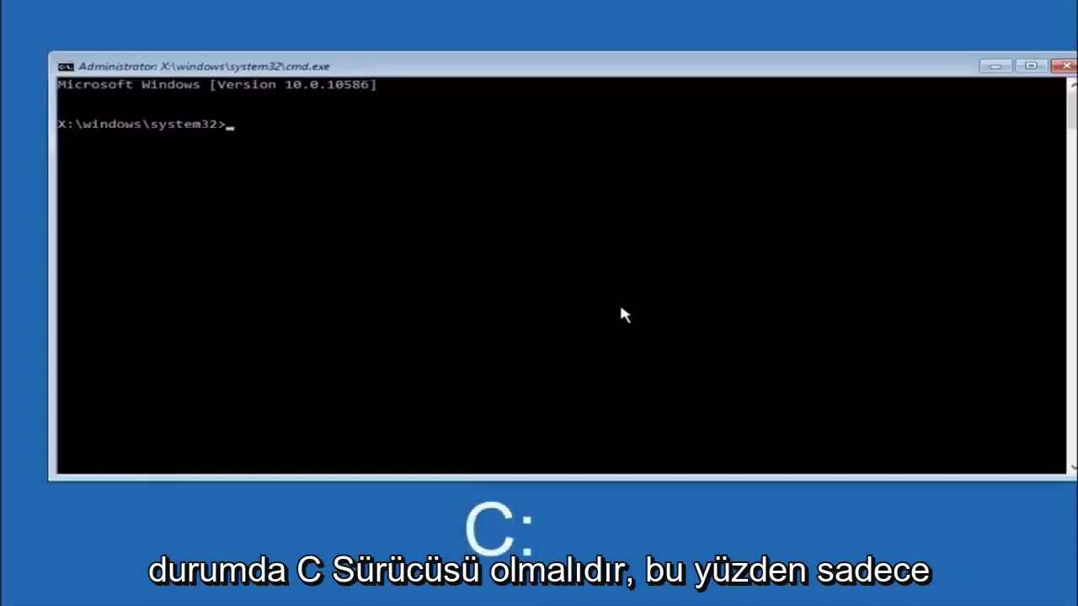
text(c:)
- Switch to drive C:, list it with dir, and cd into \windows\system32\config
key(Return)
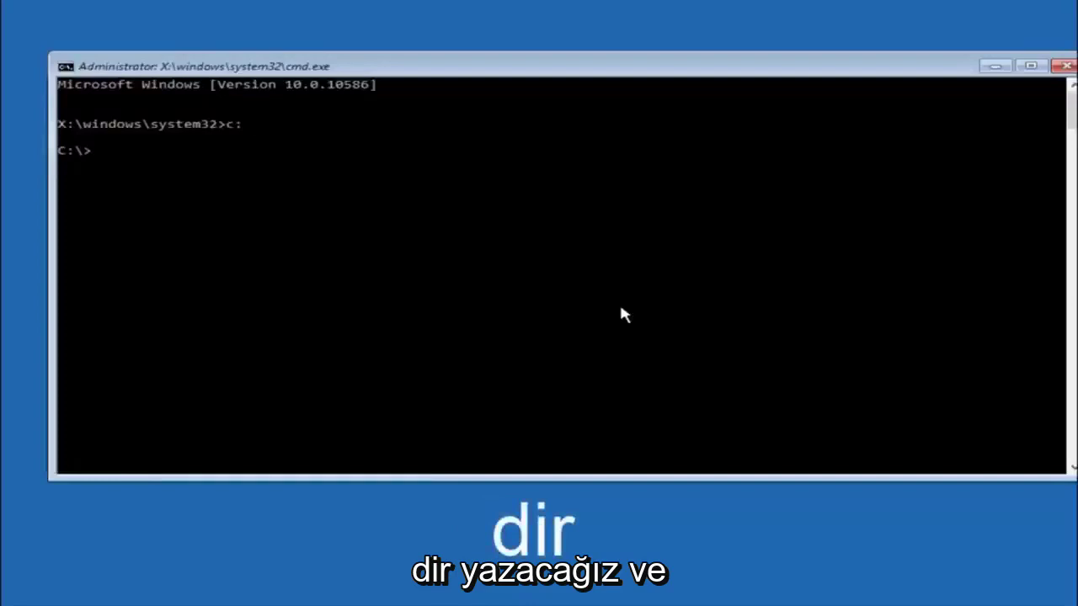
text(dir)
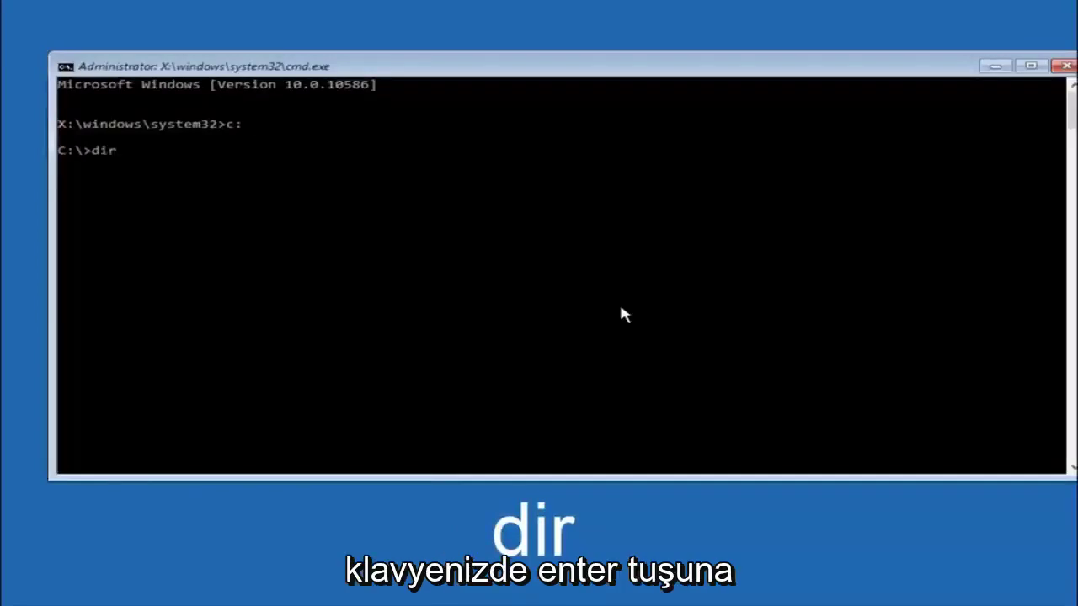
key(Return)
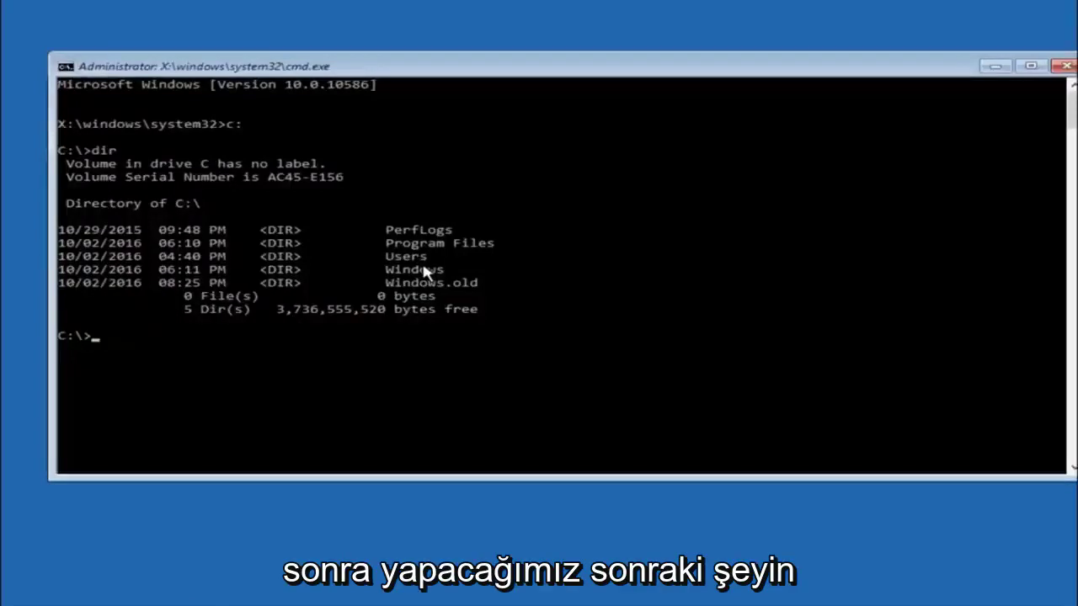
text(cd)
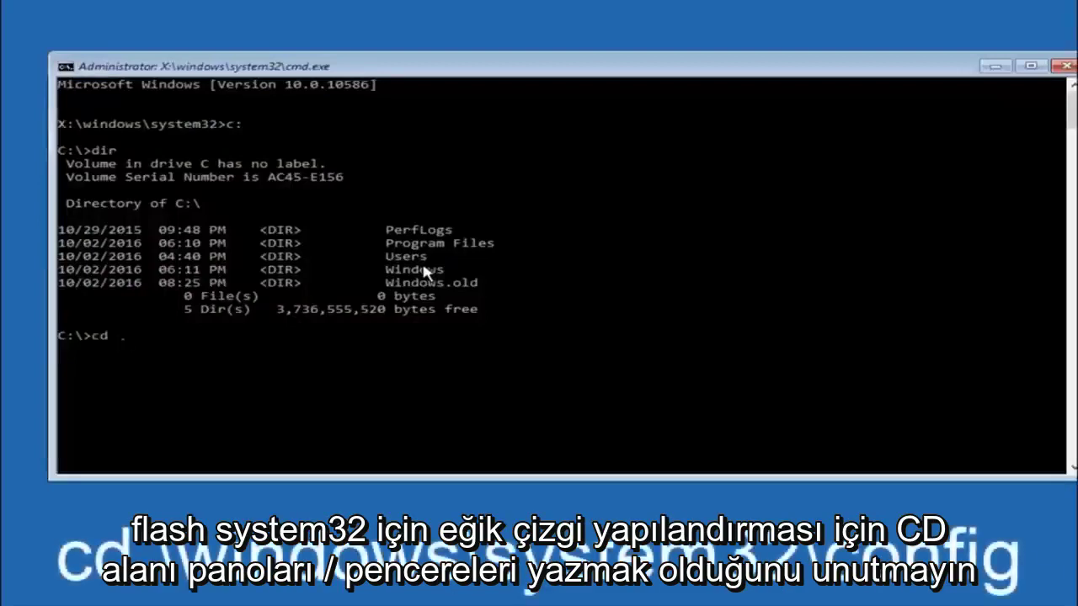
text( \windows)
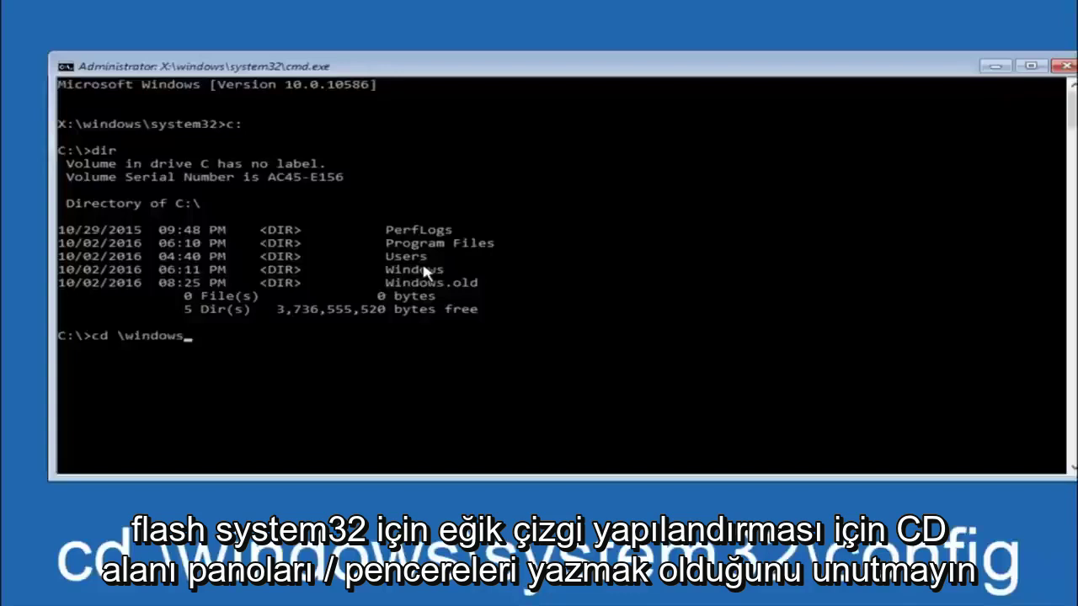
text(\)
text(syst)
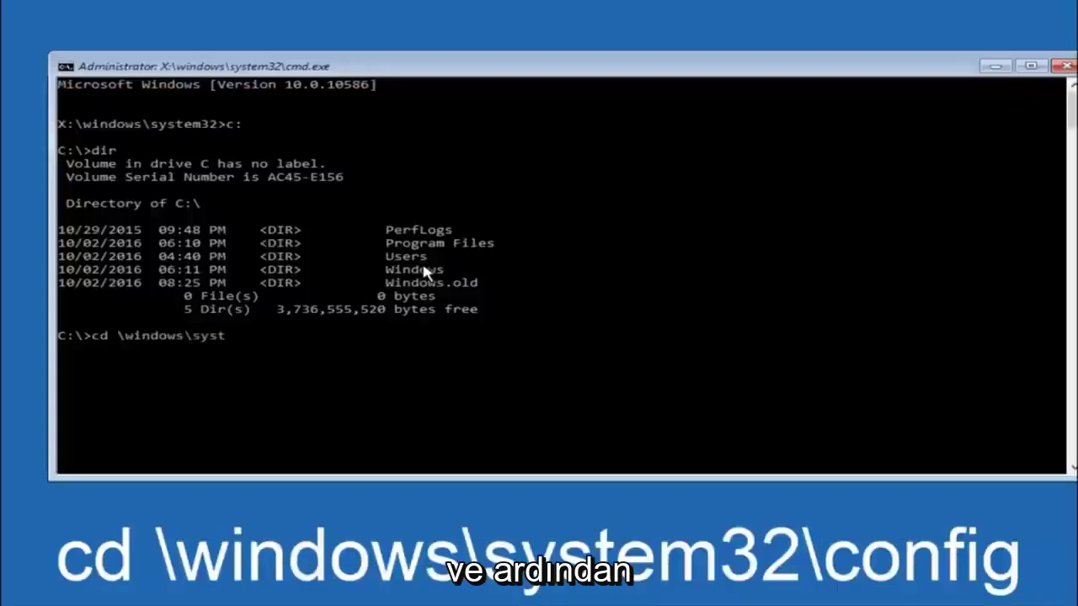
text(em32)
text(\config)
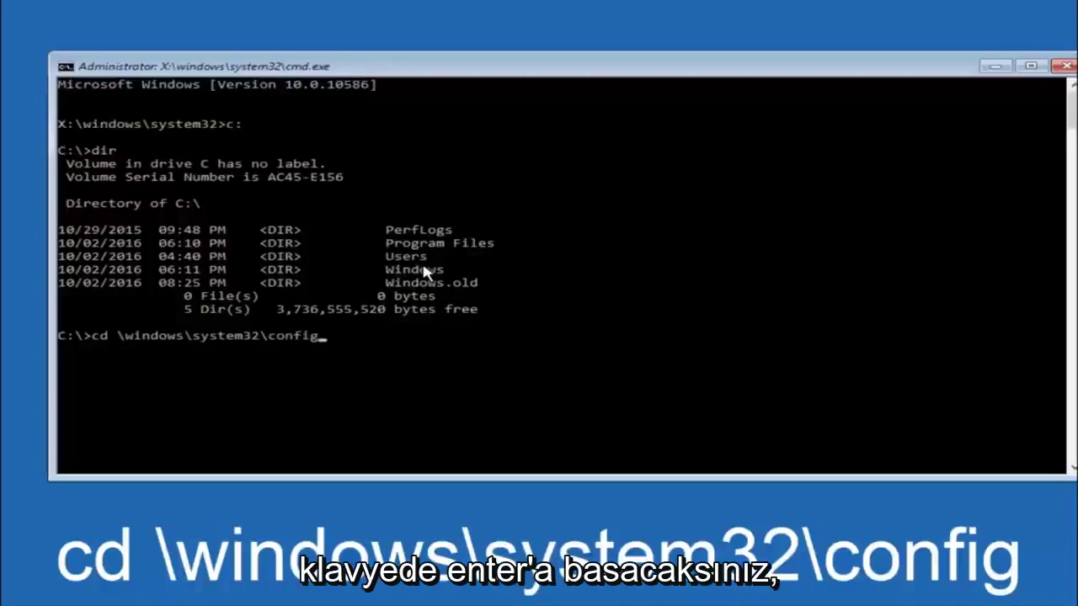
key(Return)
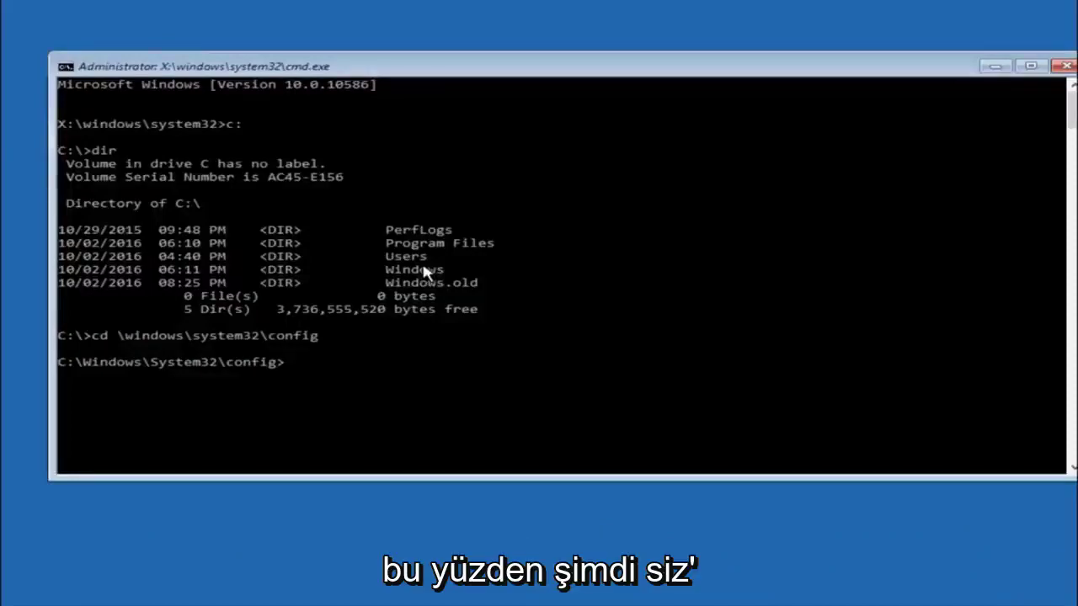
- Create a 'backup' folder with md backup and copy all ten config files using copy *.* backup
text(md)
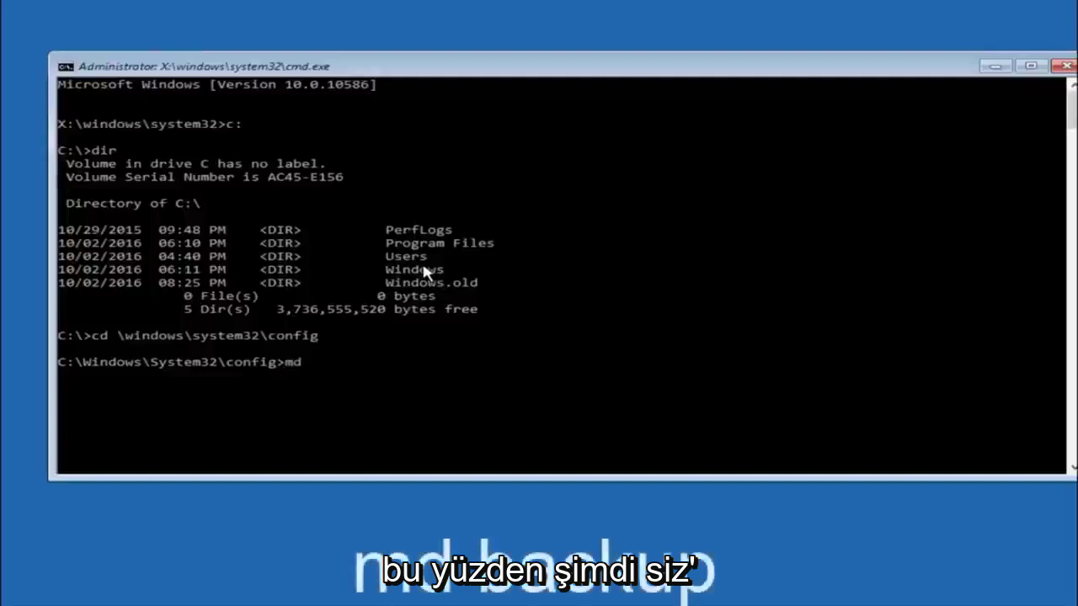
text( backup)
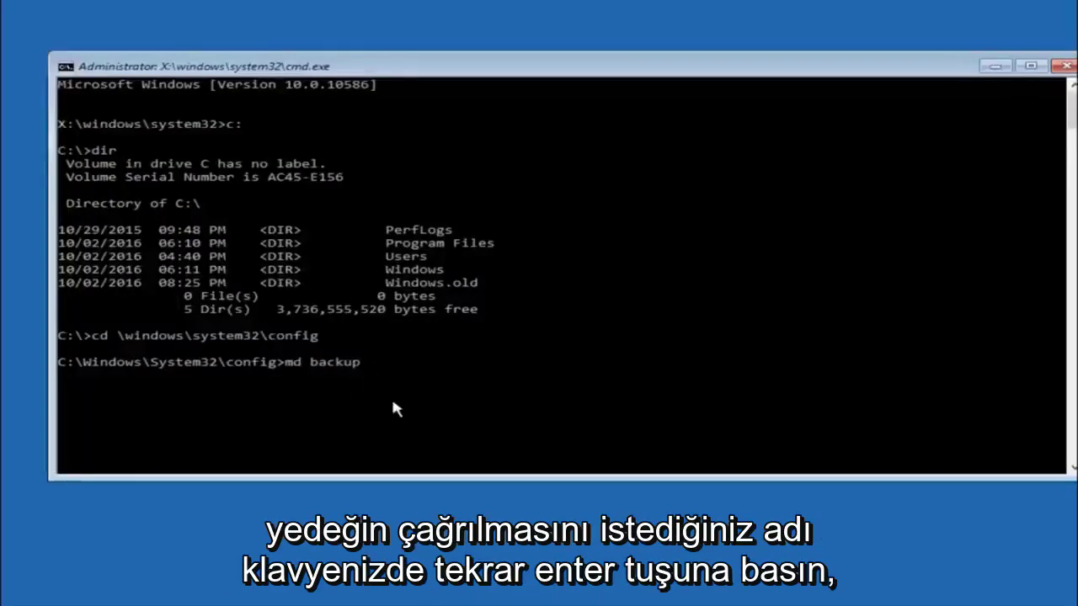
key(Return)
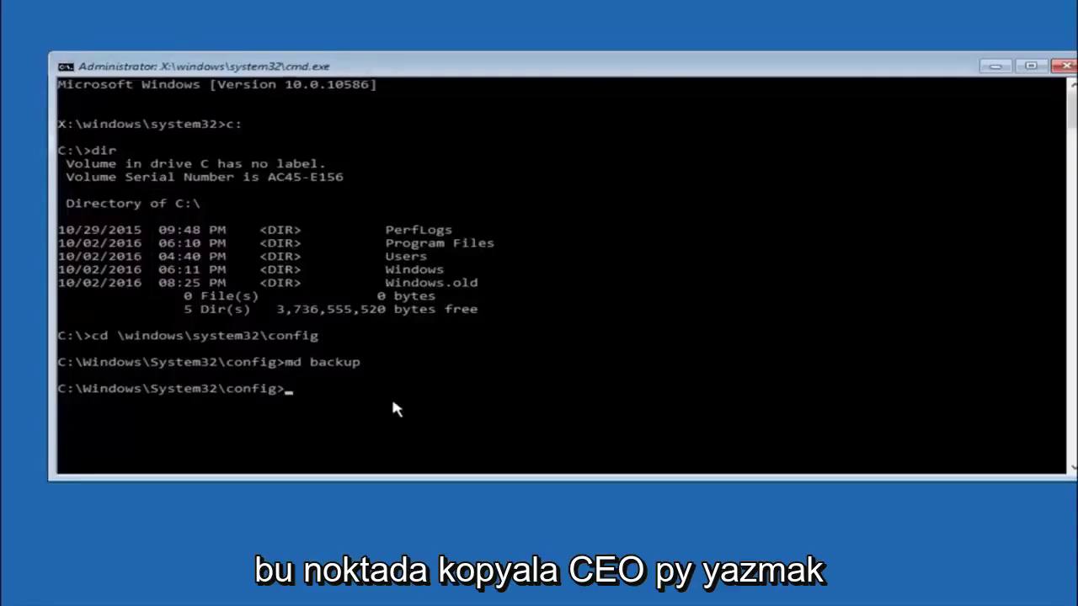
text(copy)
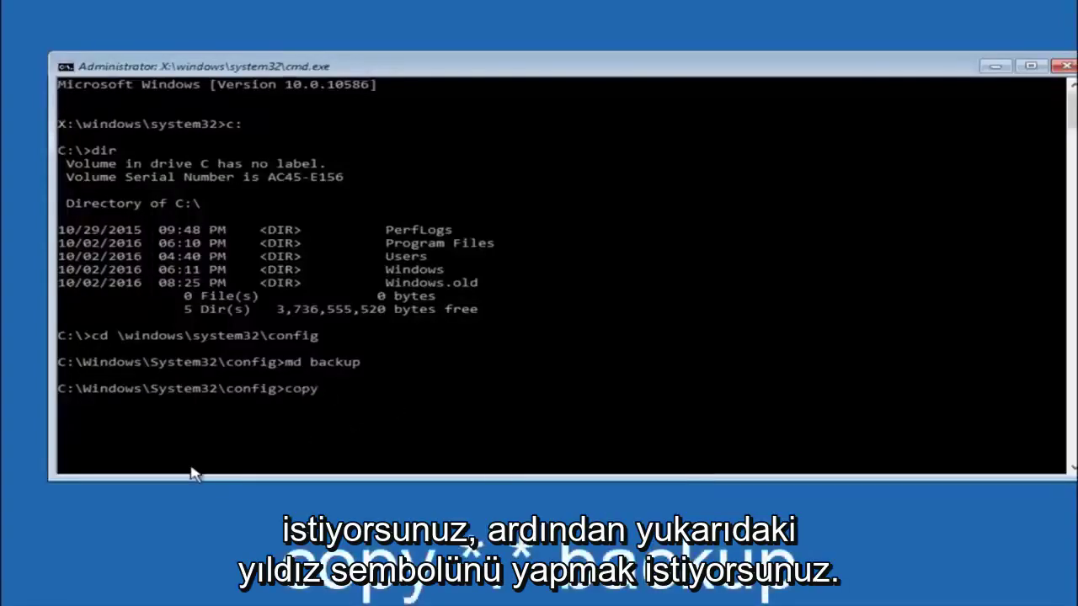
text( *)
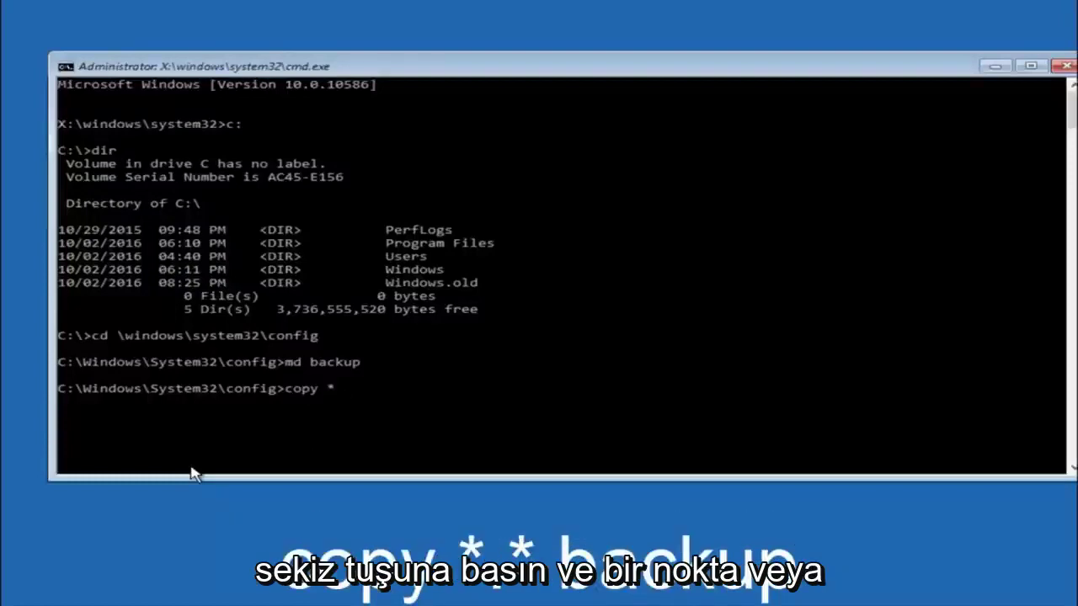
text(.)
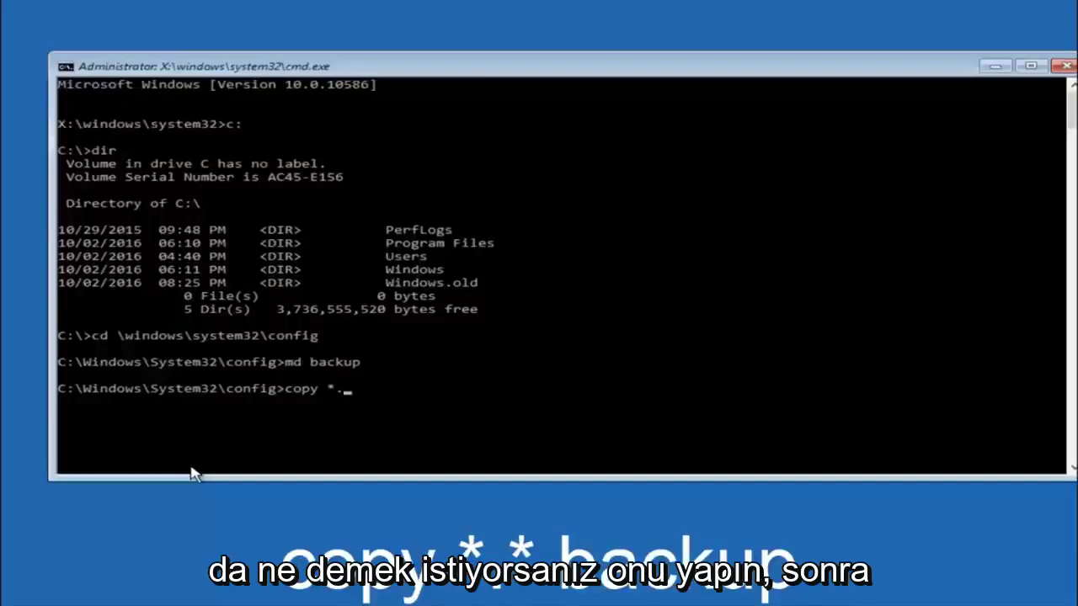
text(*)
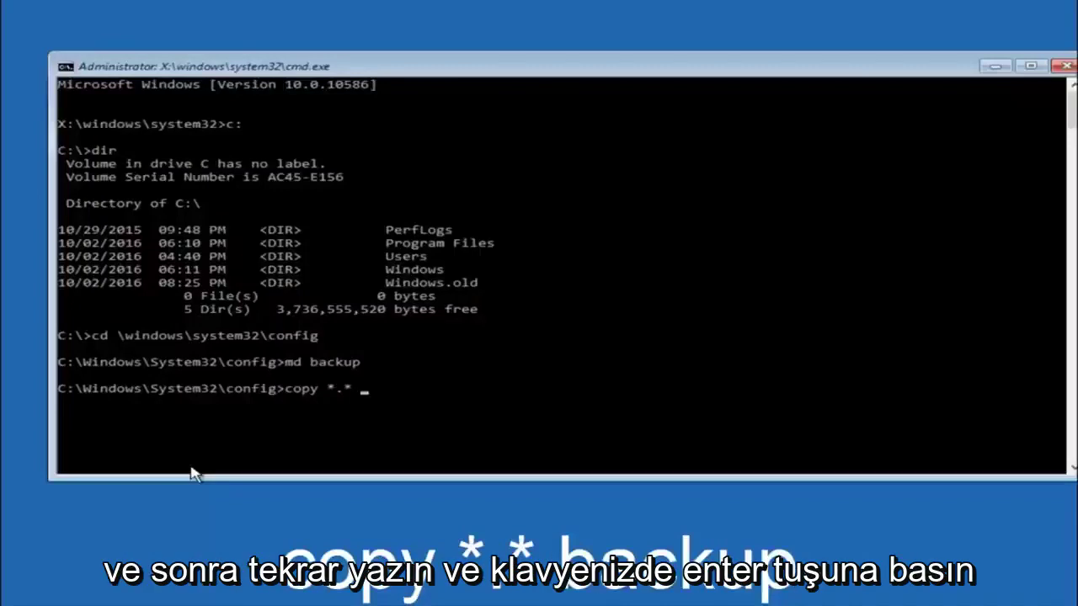
text( back)
text(up)
key(Return)
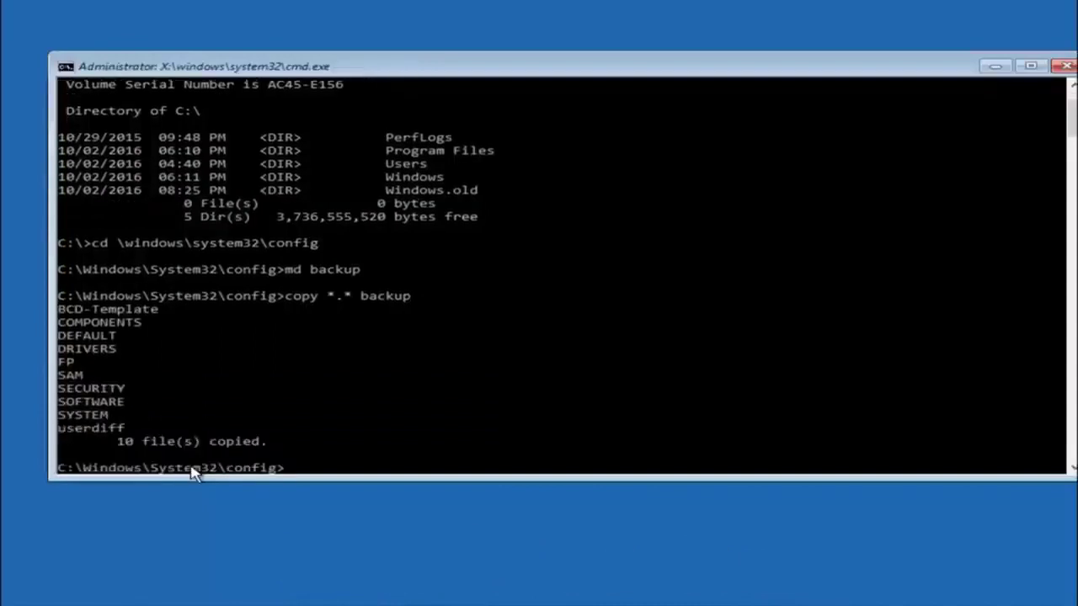
- Enter the RegBack folder and list its five 0-byte registry files with dir
text(cd)
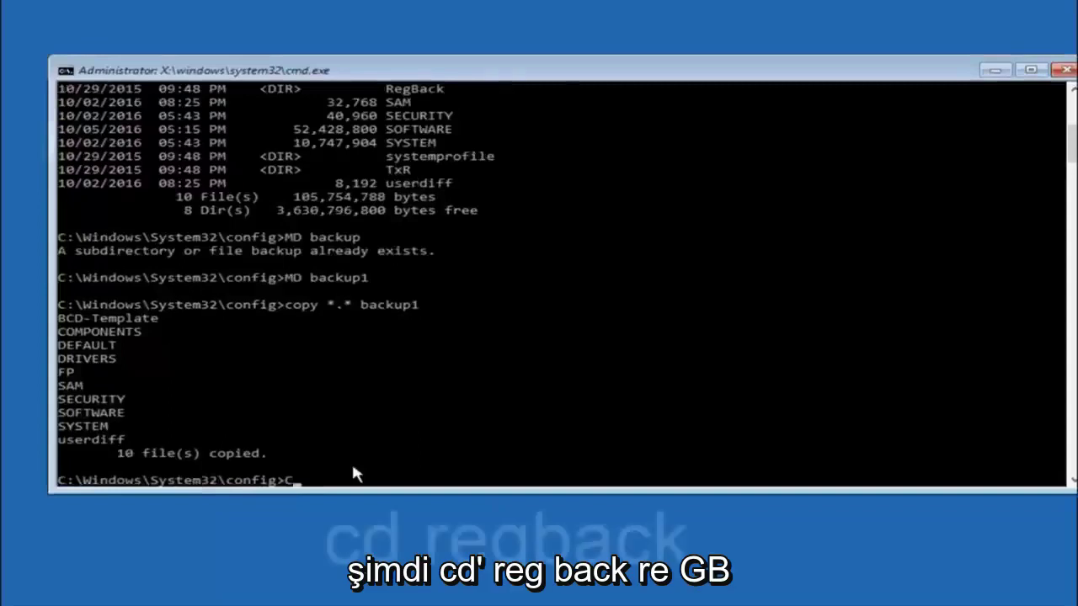
text( r)
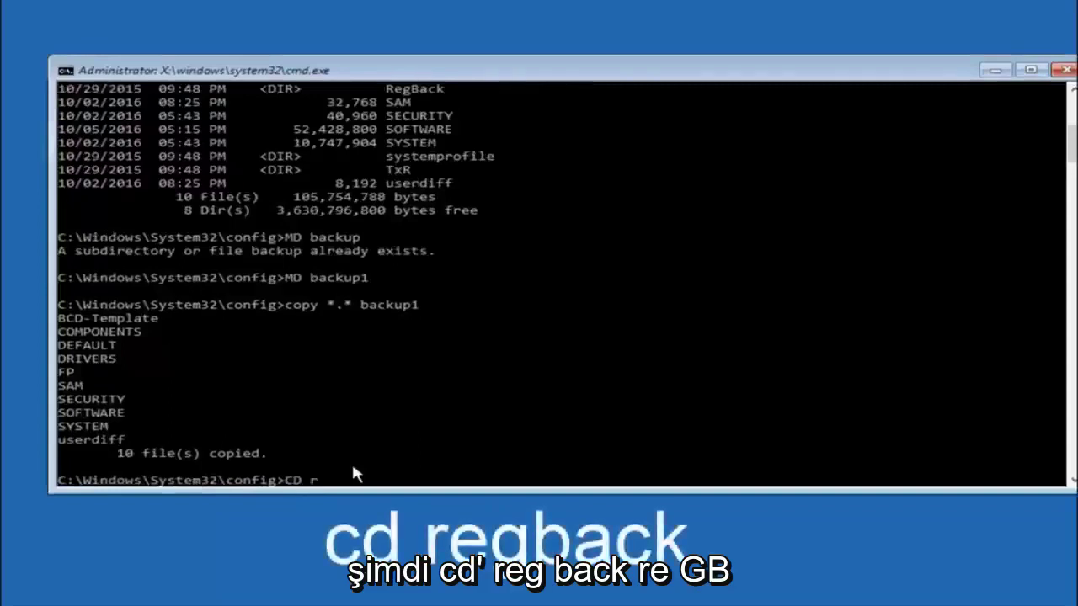
text(eg)
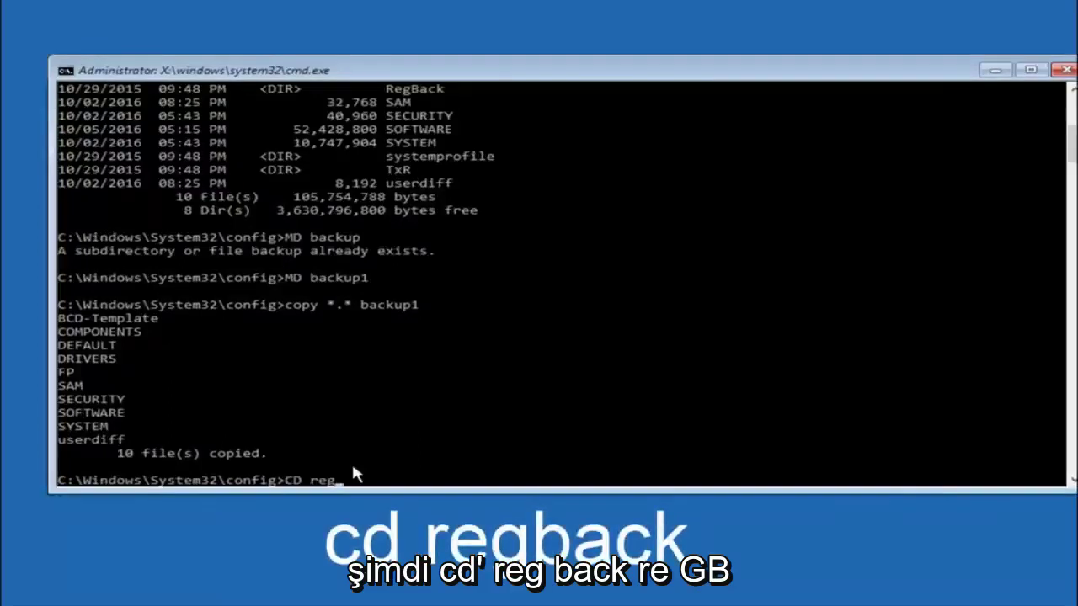
text(back)
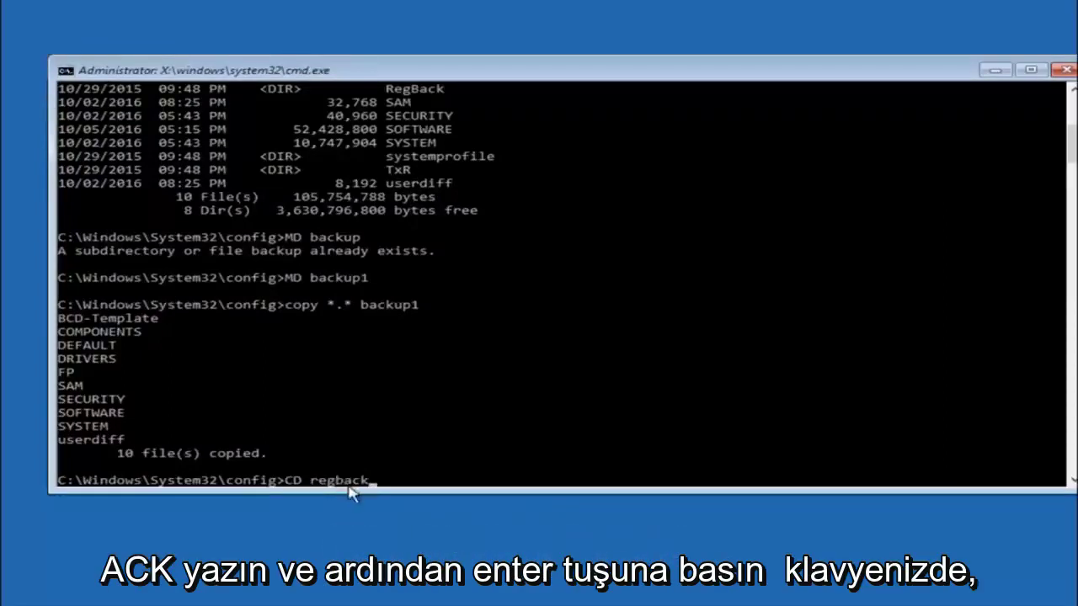
key(Return)
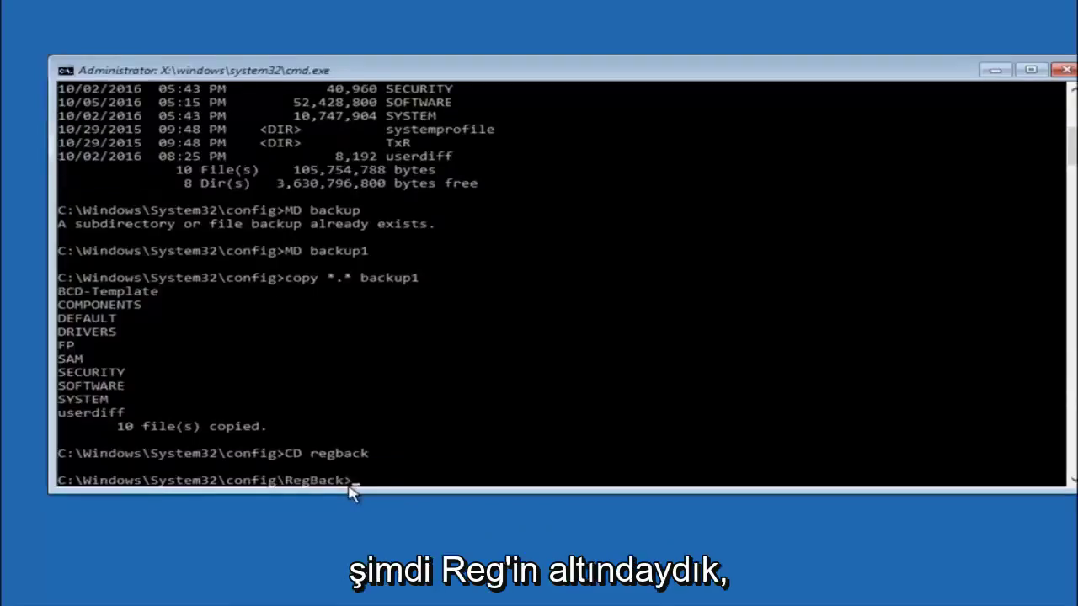
text(d)
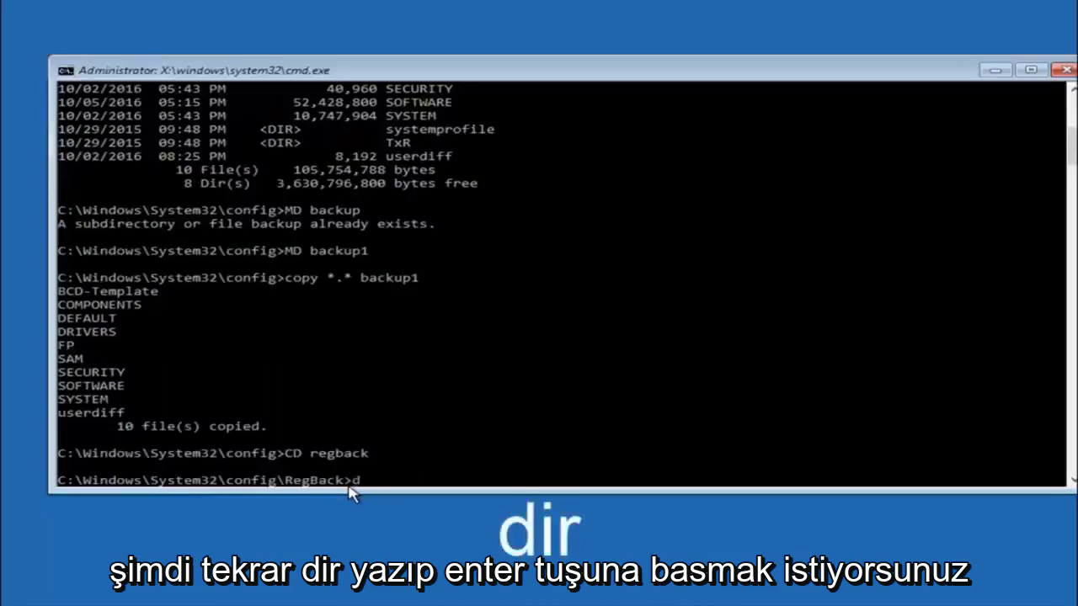
text(ir)
key(Return)
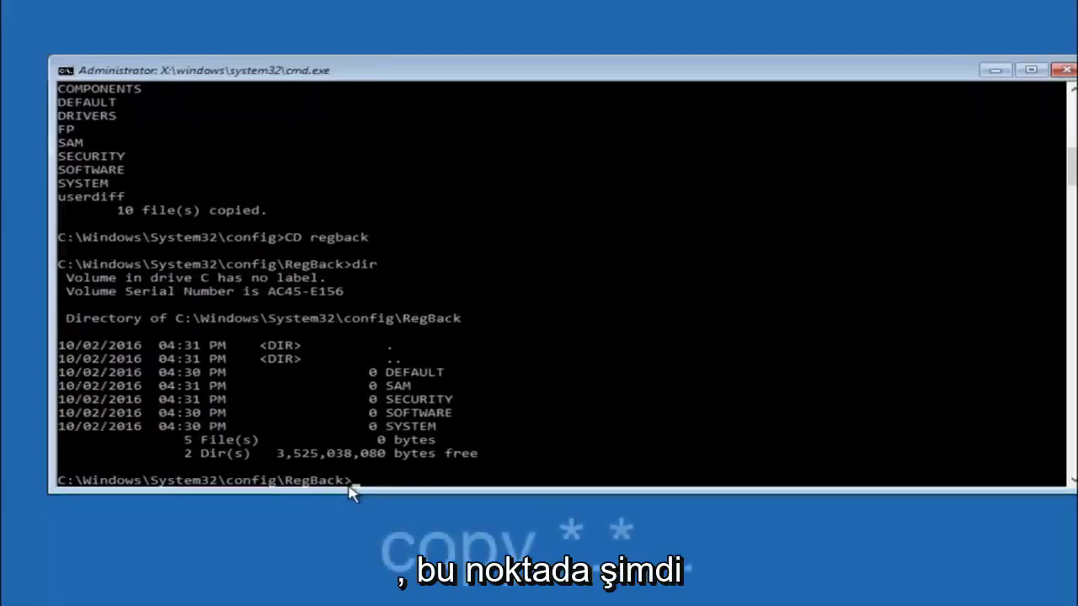
- Copy the five RegBack files into config with copy *.* .., answering A to overwrite all
text(copy)
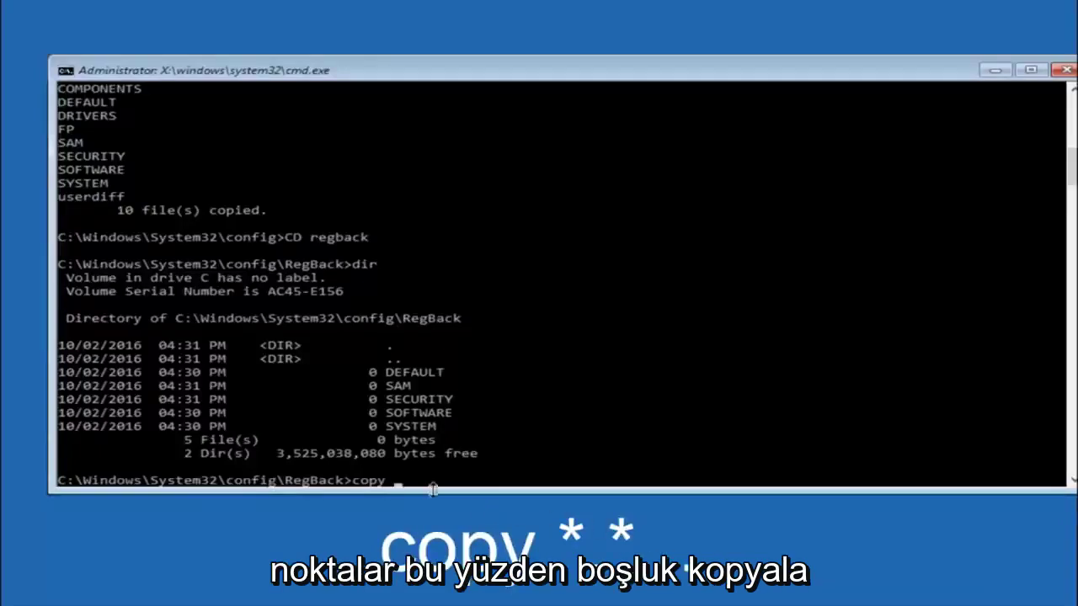
click(399, 480)
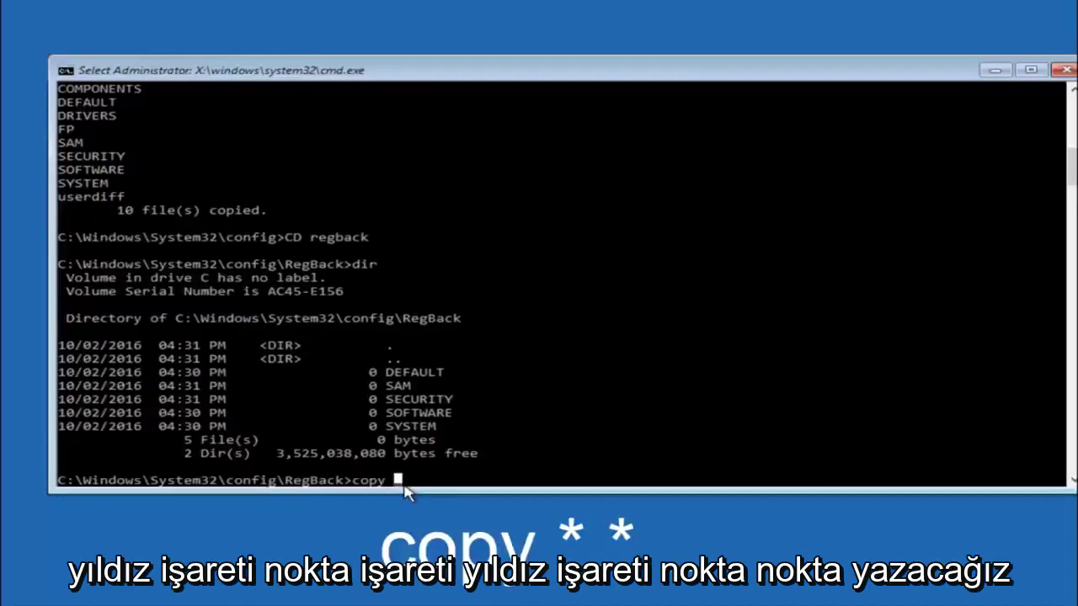
text(*.)
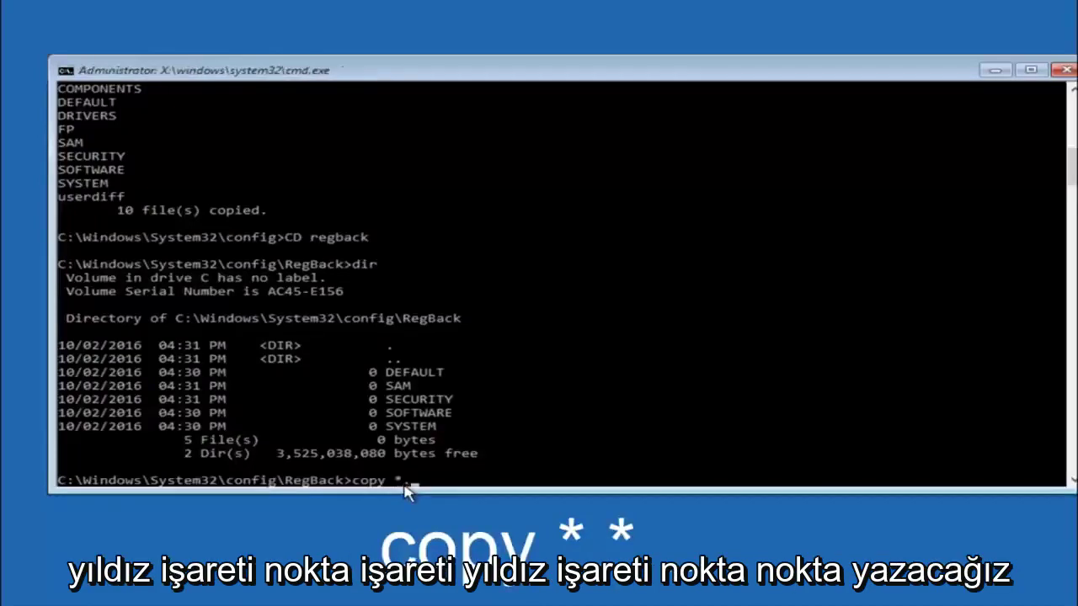
text(*)
text( ..)
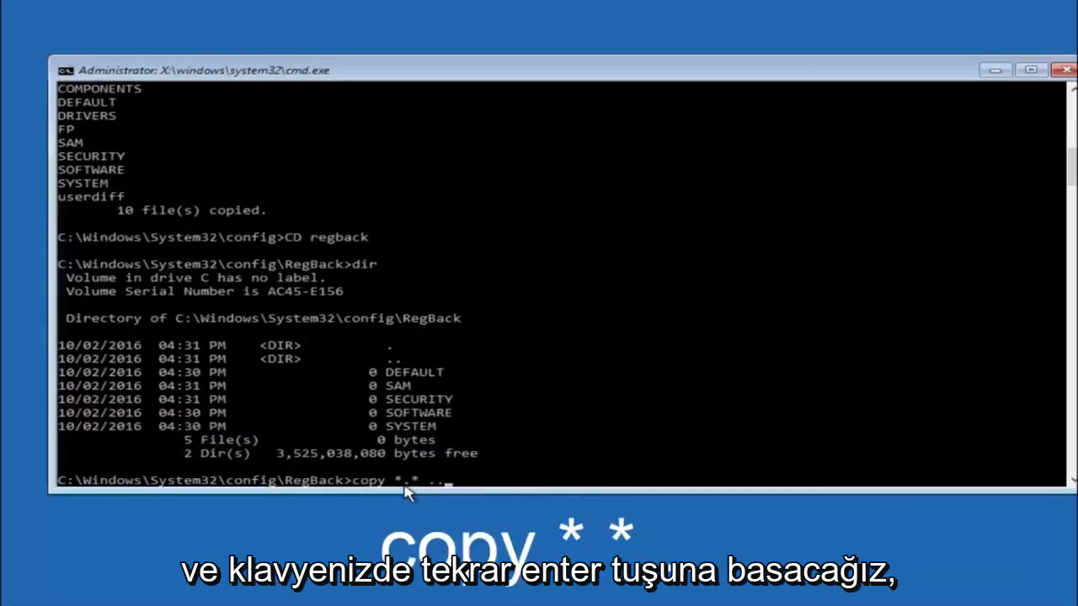
key(Return)
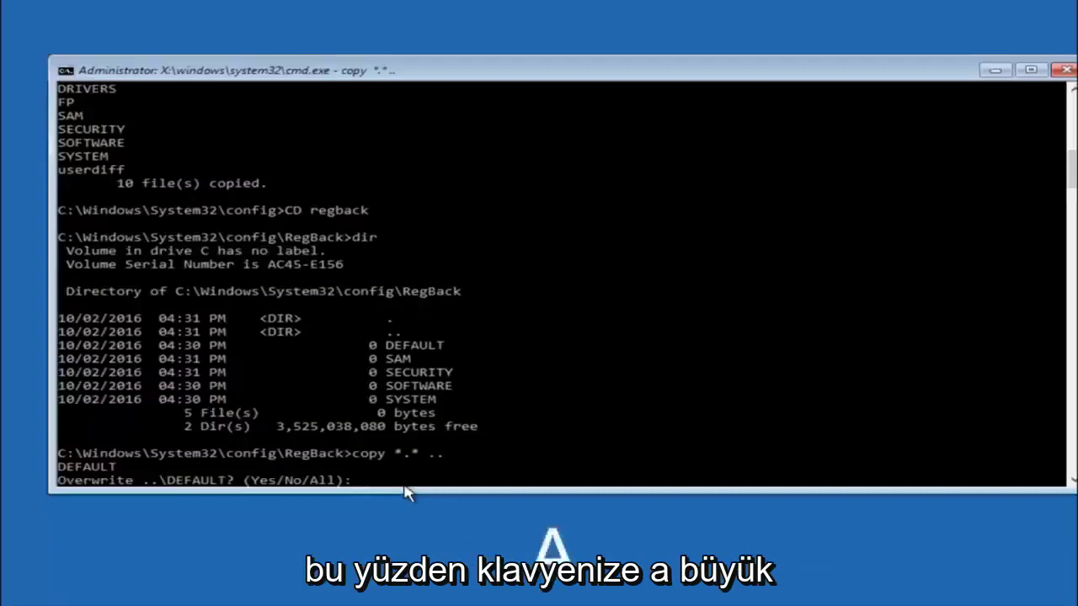
text(A)
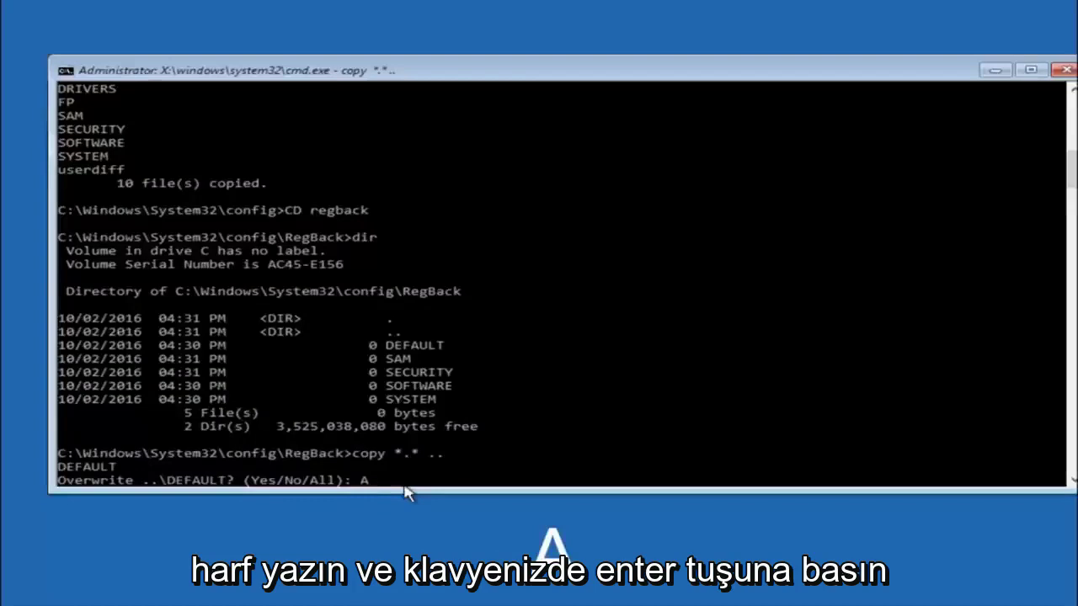
key(Return)
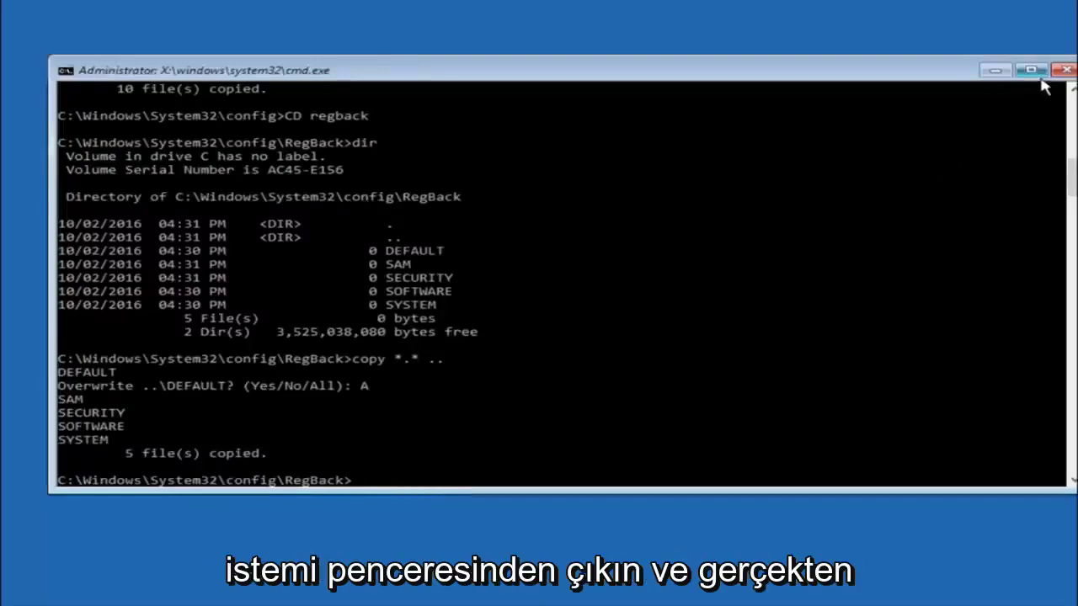
- Close the Command Prompt window so the Choose an option menu reappears
click(1064, 70)
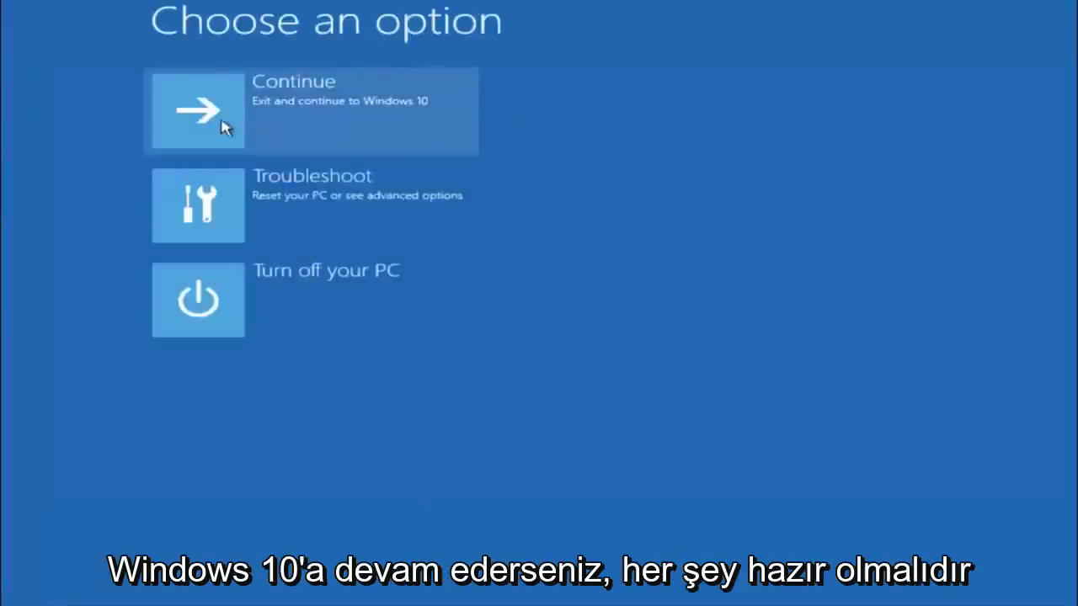